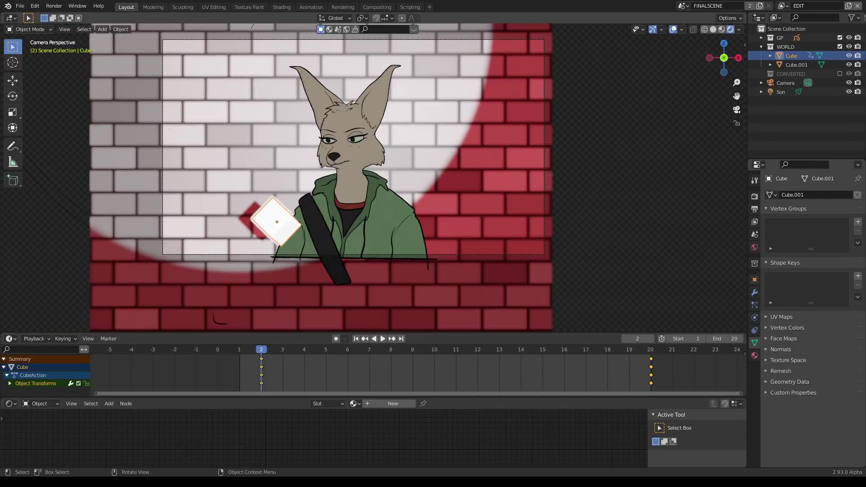
Step: Select the Grease Pencil character and scrub the animation to frame 12 while viewing the scene outside the camera
middle_drag(339, 156, 393, 172)
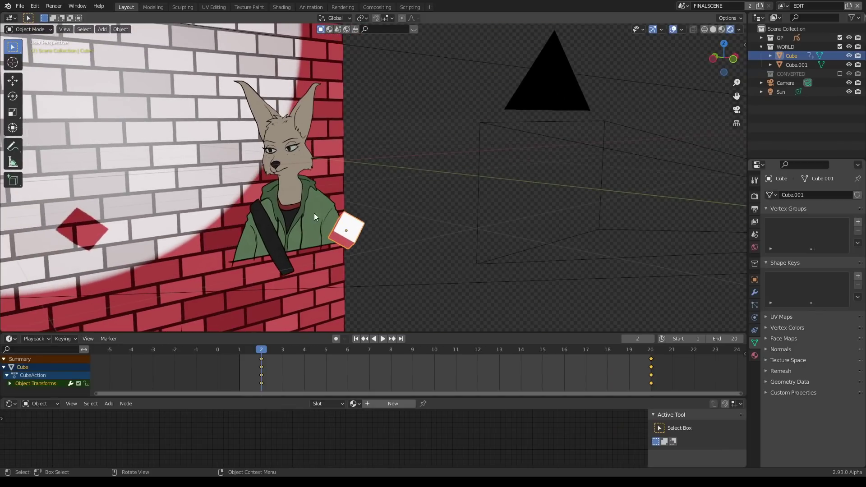
click(296, 208)
middle_drag(400, 229, 412, 288)
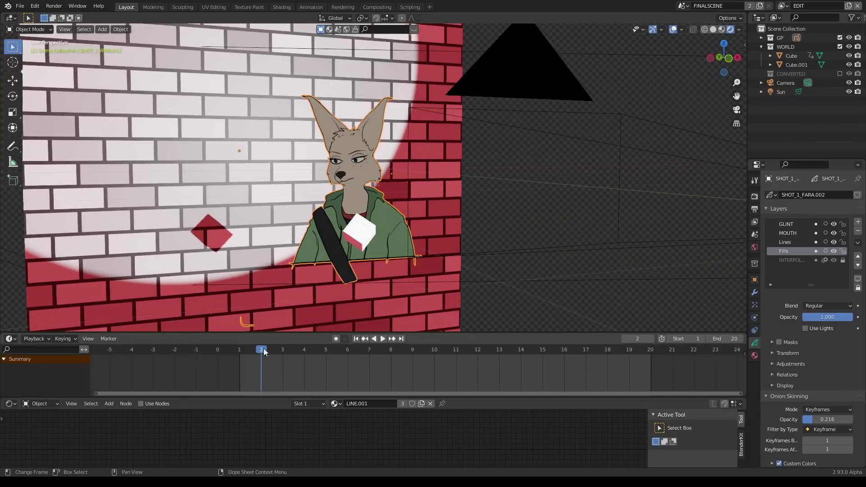
drag(278, 348, 478, 348)
middle_drag(477, 155, 458, 156)
Step: Switch to the Layer_GP view layer and play the character's animation through the camera
click(782, 6)
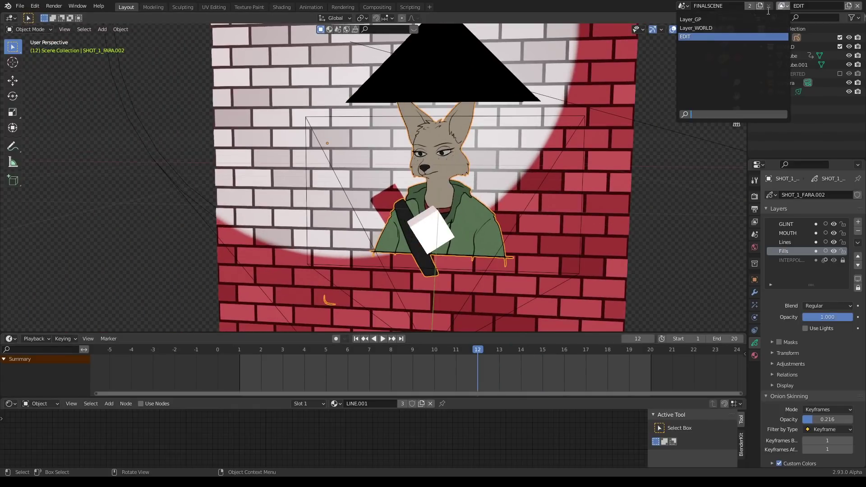
click(760, 19)
middle_drag(433, 140, 455, 164)
key(KP_0)
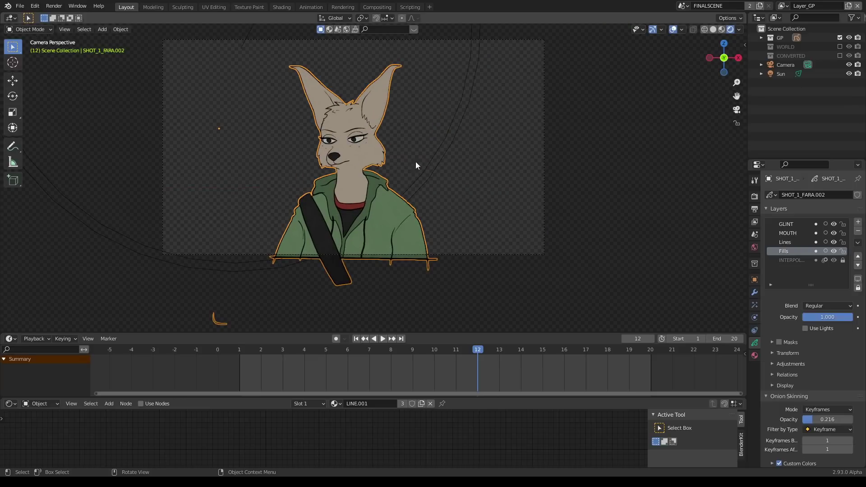
shift+middle_drag(402, 141, 415, 174)
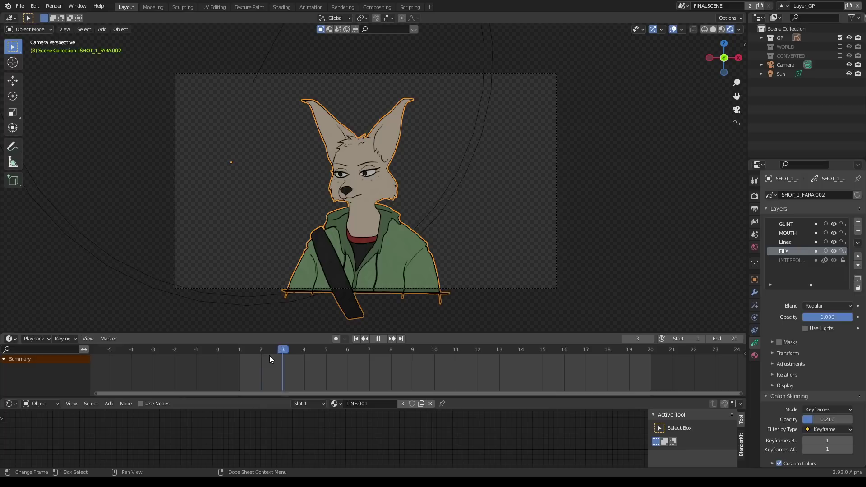
click(292, 353)
key(space)
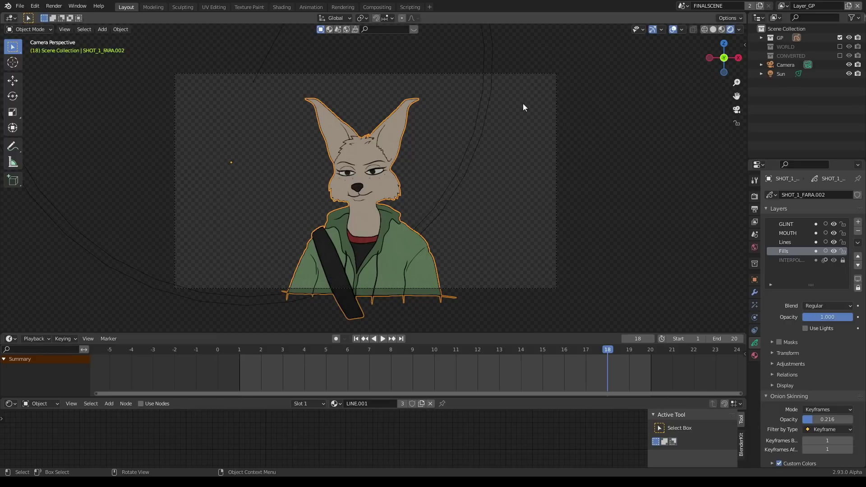
Step: Switch to the Layer_WORLD view layer, select the PNG plane and inspect its placement in front of the brick wall
click(779, 8)
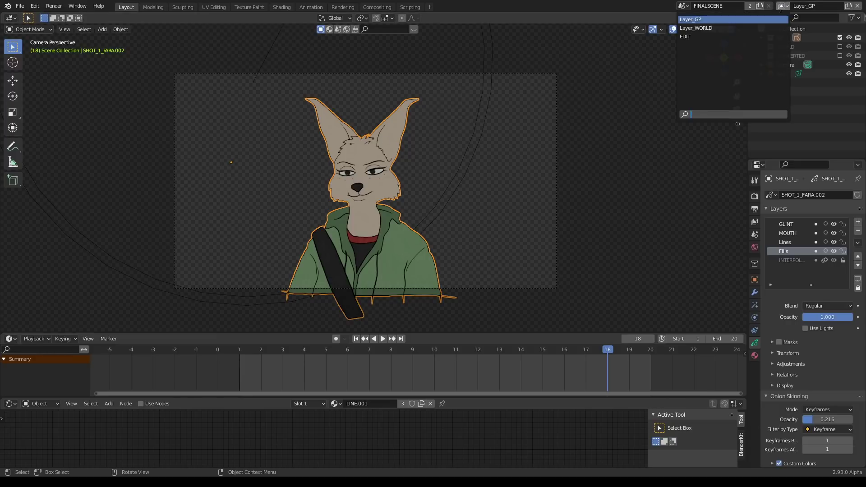
click(713, 30)
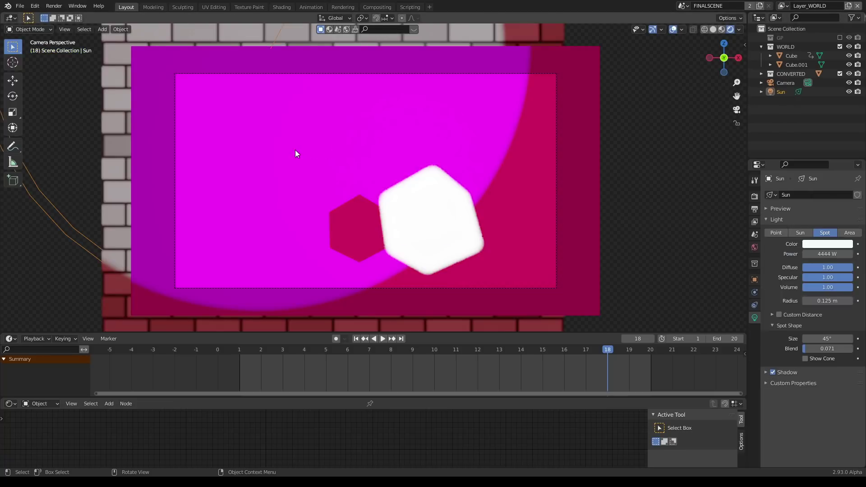
middle_drag(295, 150, 314, 178)
click(256, 171)
scroll(397, 161, up, 1)
scroll(397, 162, down, 4)
middle_drag(321, 131, 272, 131)
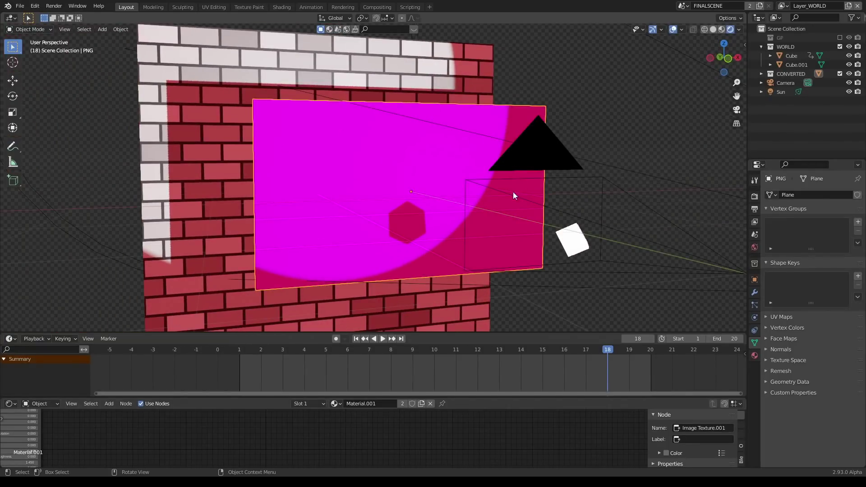
middle_drag(324, 236, 381, 183)
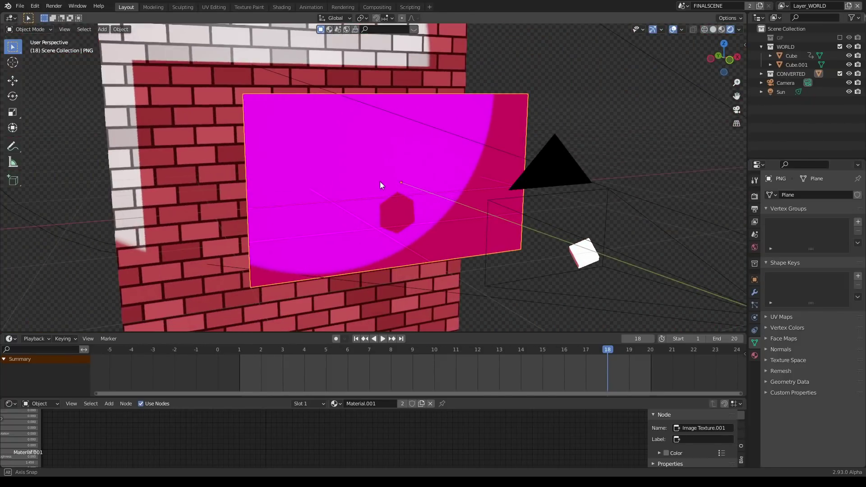
Step: Preview the cube's animation from a perspective view, stop at frame 10 and return to the camera view
drag(604, 352, 286, 353)
key(space)
key(space)
middle_drag(375, 273, 75, 165)
middle_drag(365, 187, 370, 162)
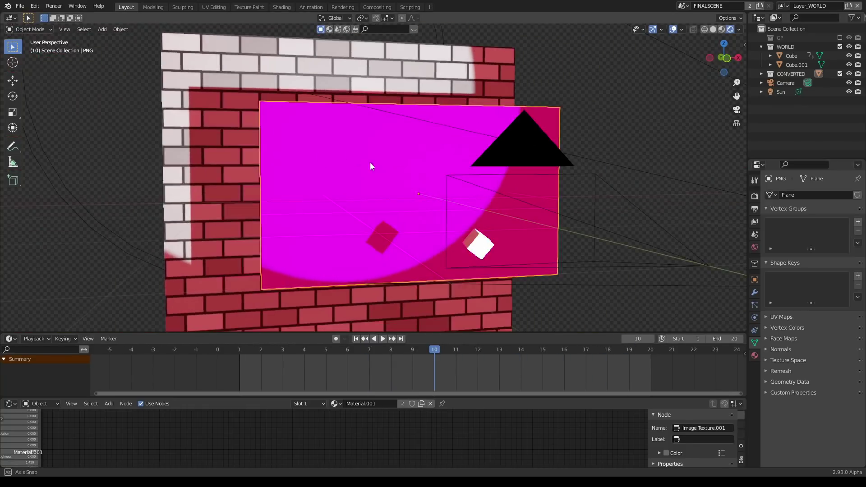
scroll(453, 209, down, 1)
key(KP_0)
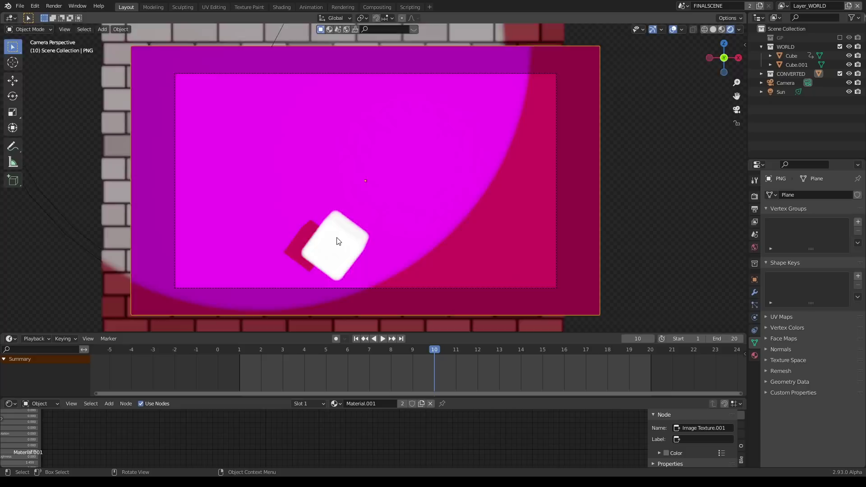
scroll(339, 241, up, 1)
scroll(338, 238, down, 3)
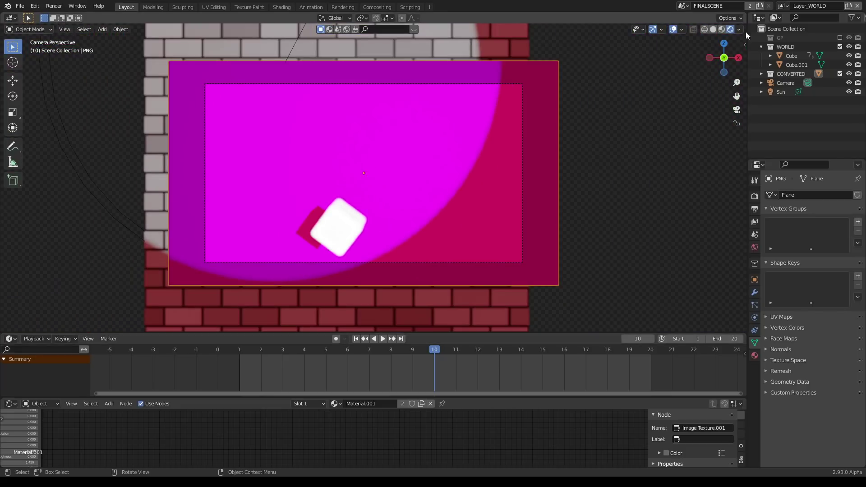
Step: Show the Layer_GP view layer and return to the EDIT view layer
click(783, 6)
click(738, 19)
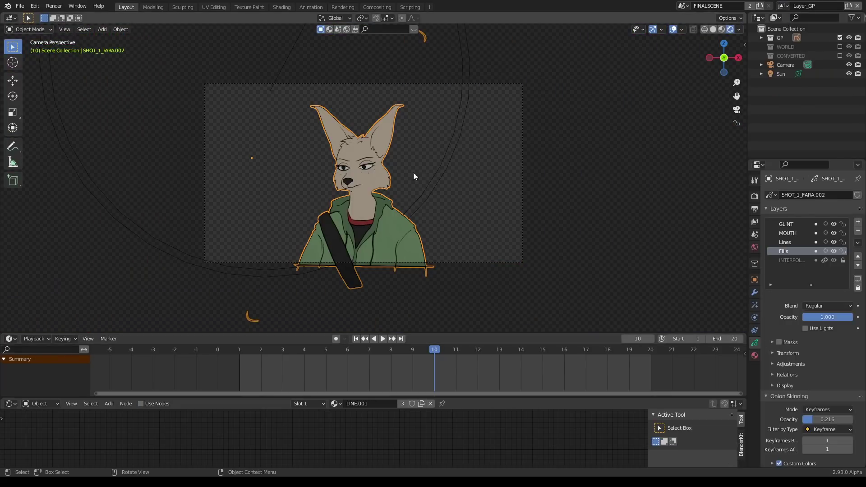
click(784, 5)
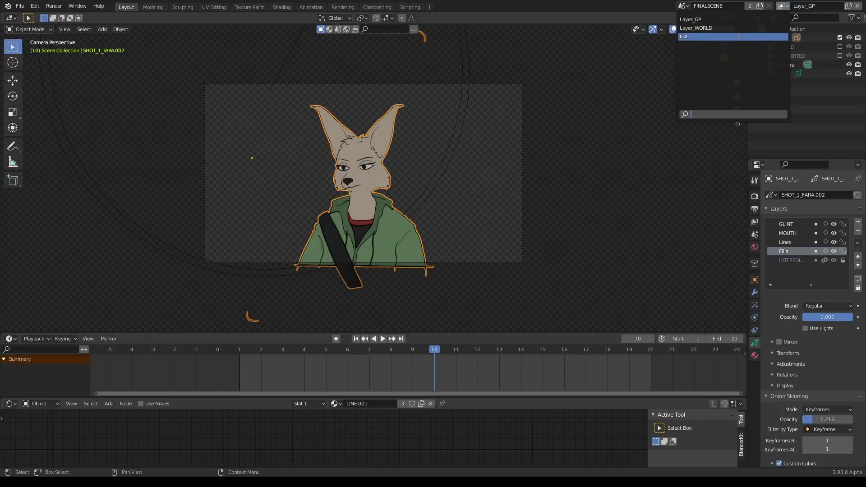
click(739, 36)
Step: Select all objects, deselect them and scrub to frame 15 to inspect the cube passing the character up close
drag(347, 351, 500, 351)
key(a)
scroll(351, 215, up, 3)
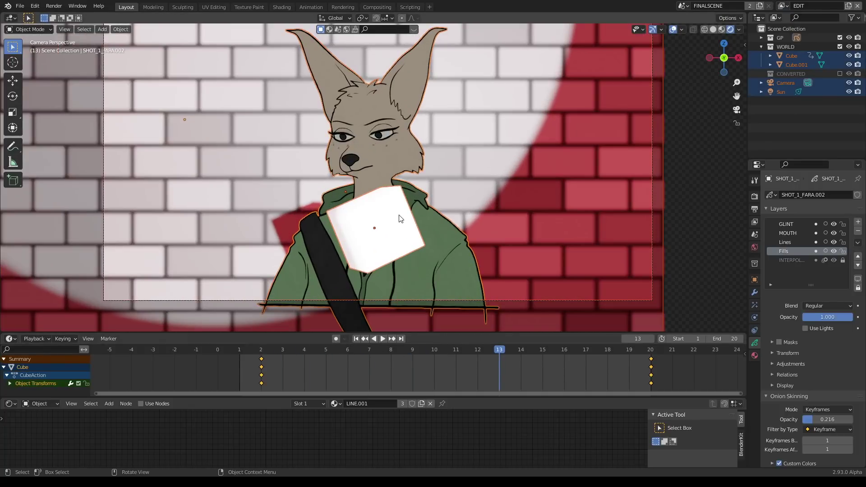
shift+middle_drag(400, 218, 406, 275)
key(alt+a)
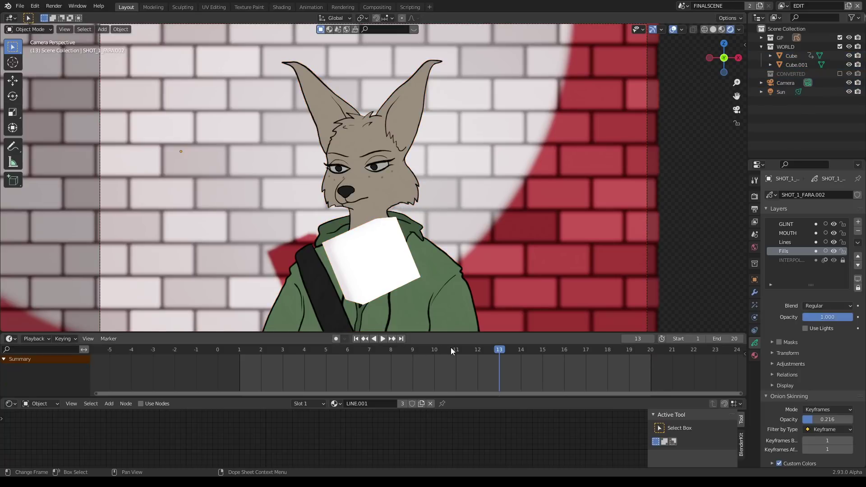
drag(451, 347, 551, 348)
scroll(466, 248, up, 5)
scroll(391, 212, down, 3)
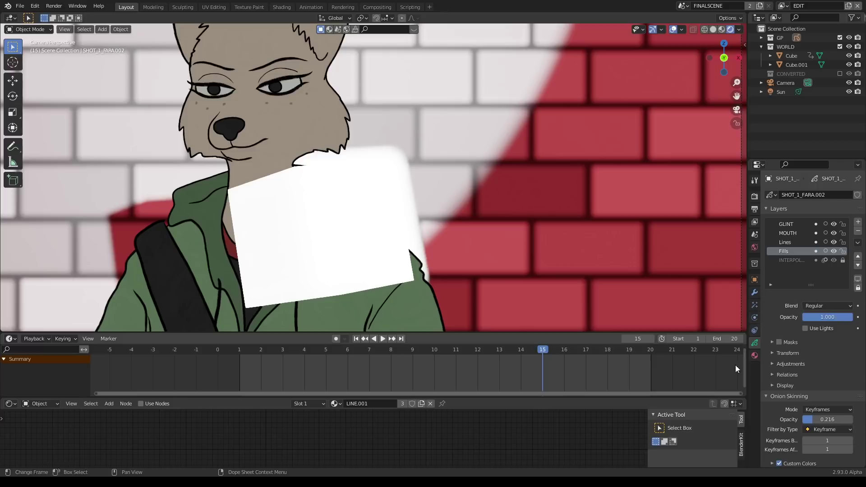
Step: Select the camera and try out its depth of field focus distance in the EDIT view layer
click(742, 288)
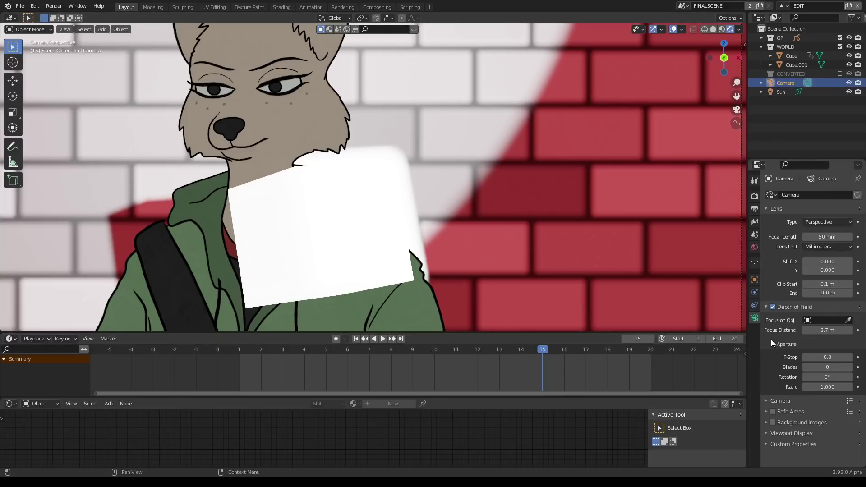
mouse_move(832, 333)
mouse_down()
mouse_move(846, 332)
mouse_move(834, 333)
mouse_up()
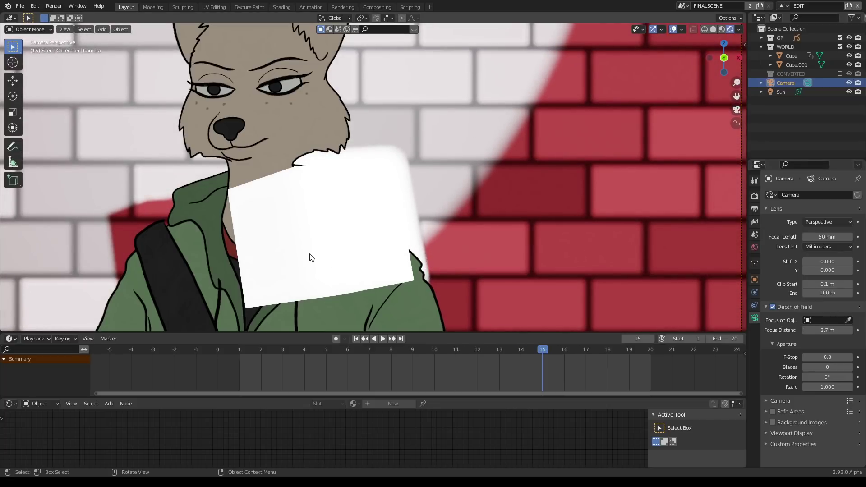
scroll(310, 257, down, 6)
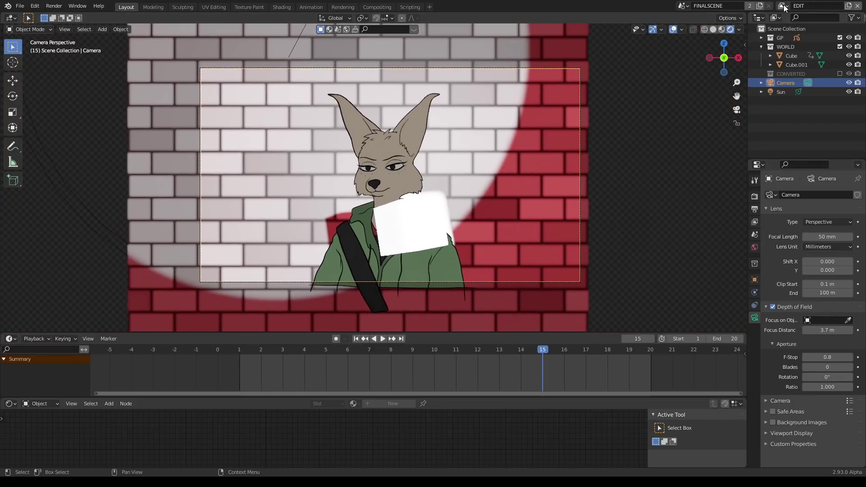
Step: Switch to the Layer_GP view layer, go to frame 1 and render the animation
click(783, 6)
click(726, 28)
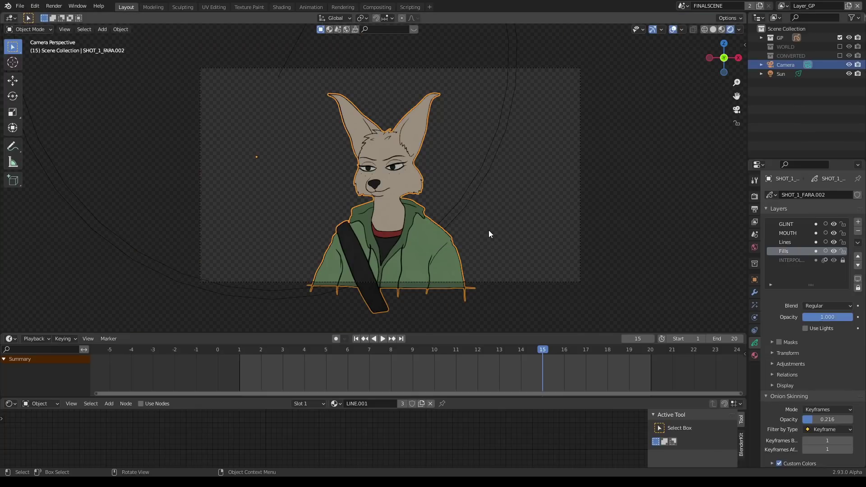
click(246, 351)
key(ctrl+F12)
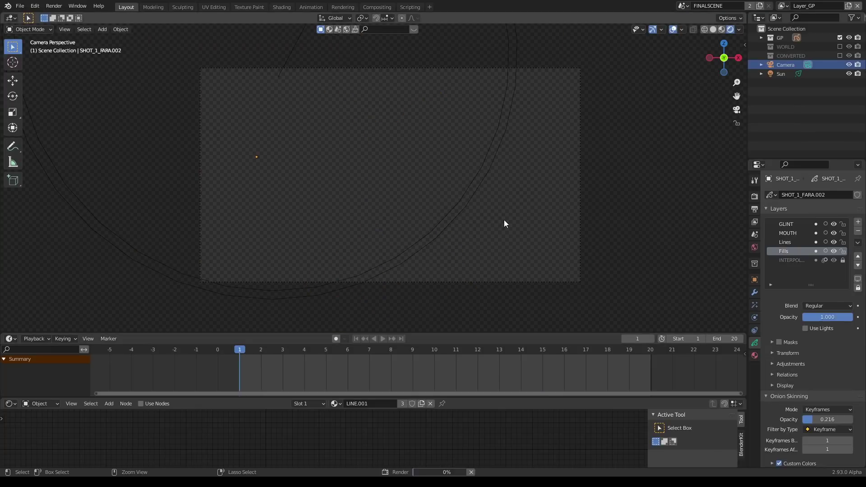
Step: Change the node editor below the timeline to the Compositor and show the File Output node's base path
click(10, 404)
key(c)
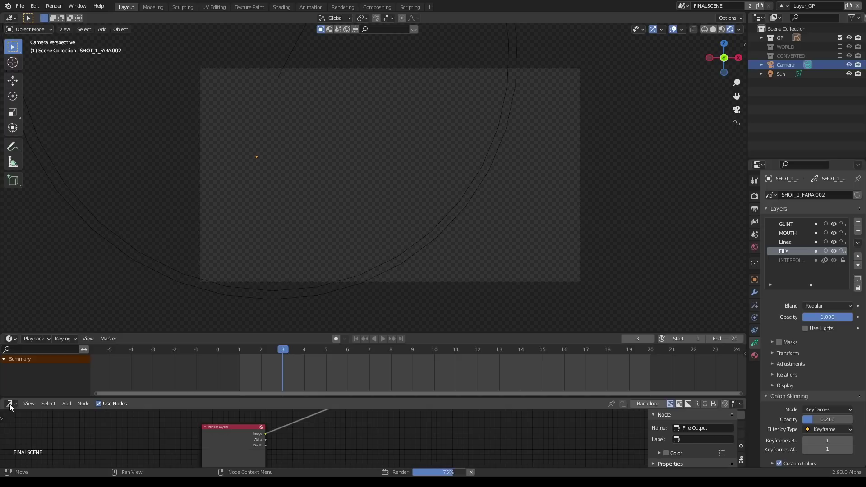
scroll(298, 446, down, 10)
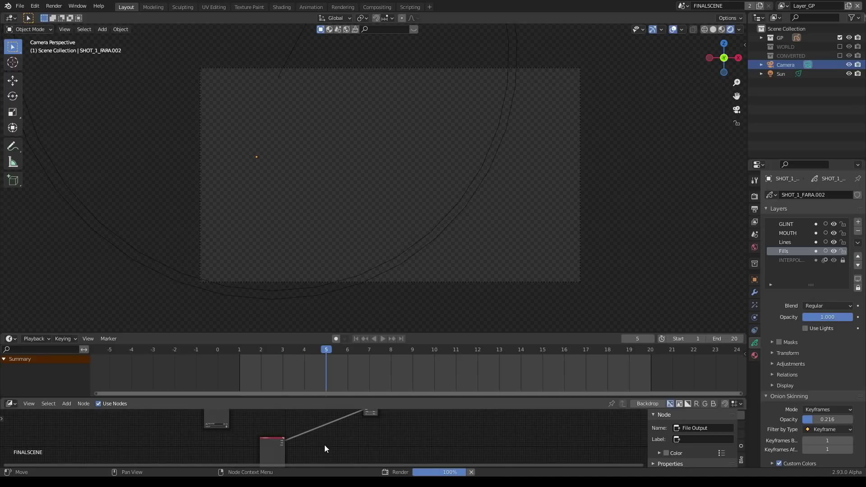
middle_drag(323, 443, 259, 459)
scroll(240, 417, up, 1)
scroll(239, 418, up, 5)
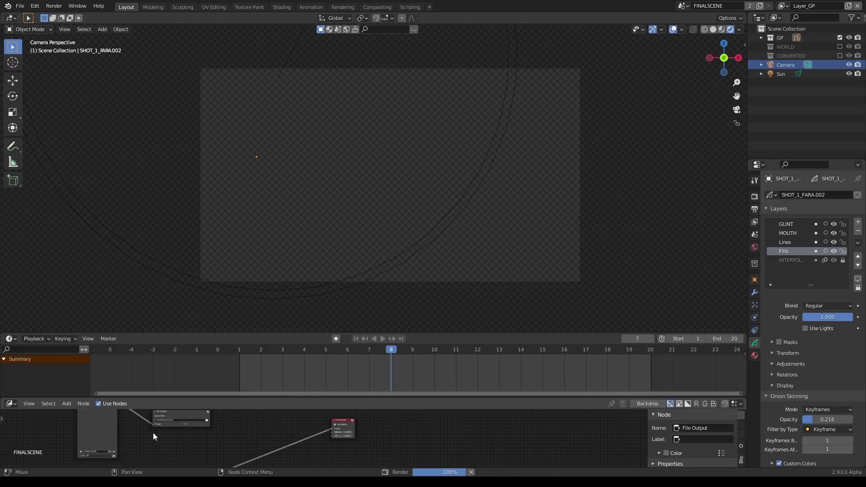
scroll(183, 418, up, 12)
middle_drag(130, 423, 292, 446)
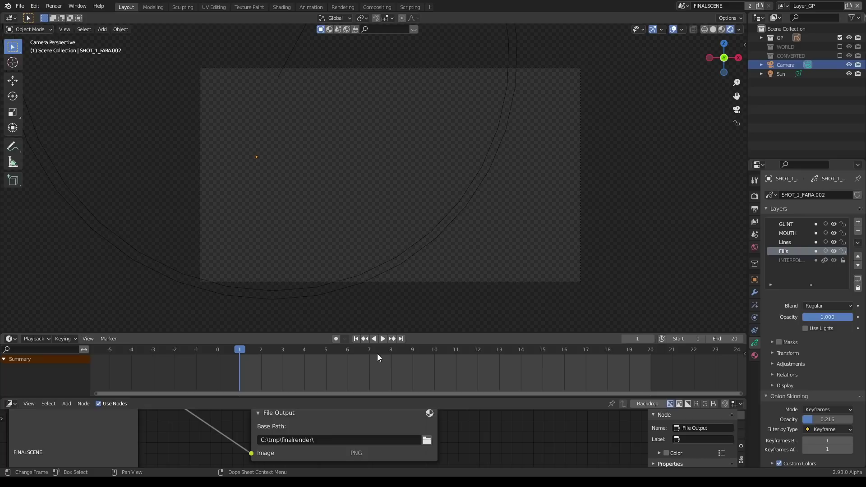
Step: Switch to the Layer_WORLD view layer and scrub the rendered character plane's animation from frame 2 to frame 19
click(784, 6)
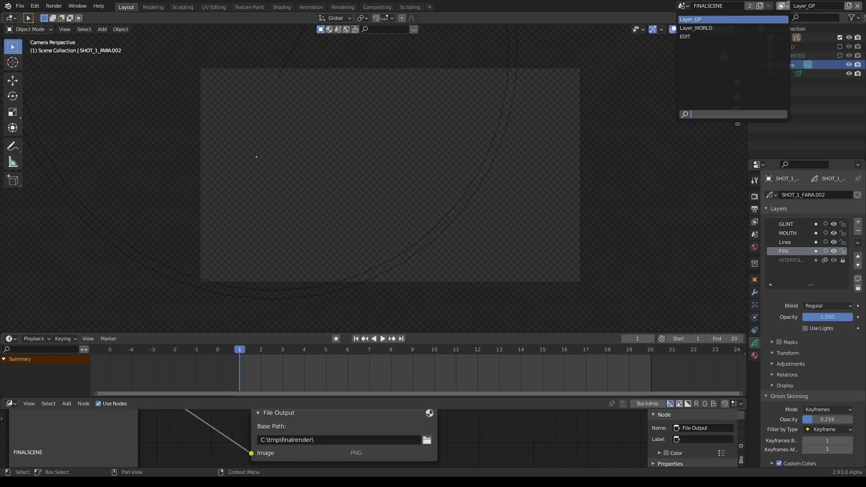
click(725, 28)
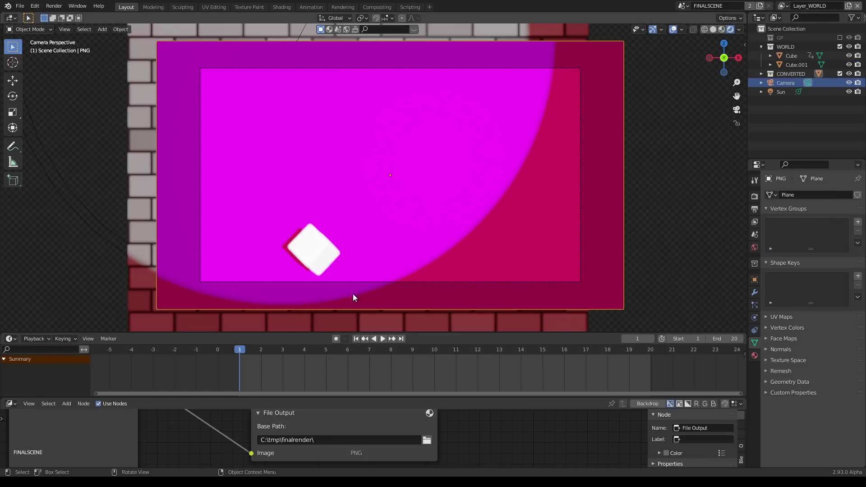
click(260, 351)
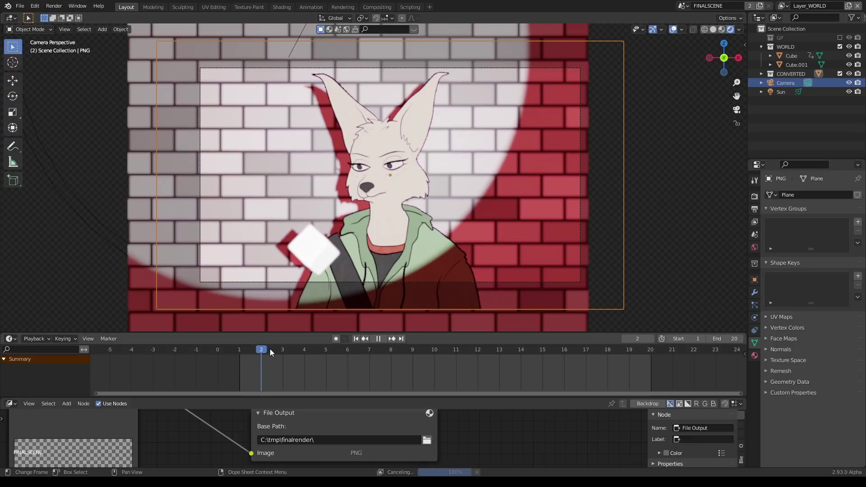
drag(271, 352, 516, 342)
drag(440, 350, 629, 350)
scroll(343, 226, up, 3)
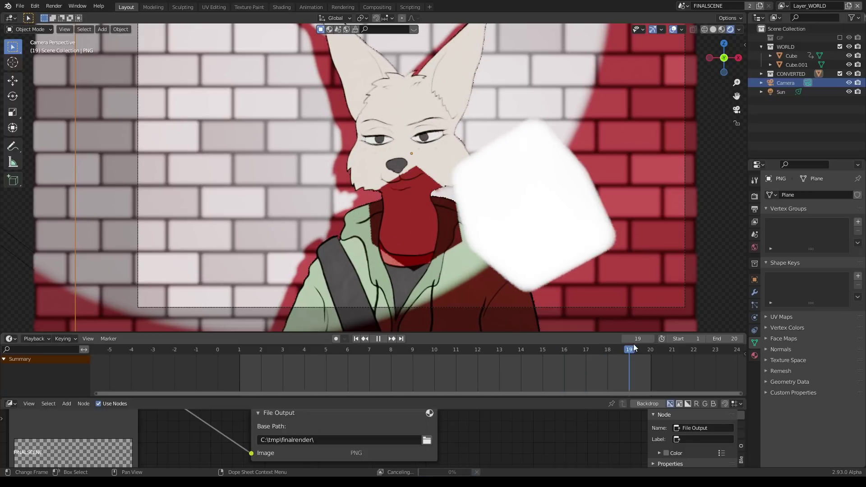
Step: Set the camera's depth of field focus distance to 3.9 m
click(685, 292)
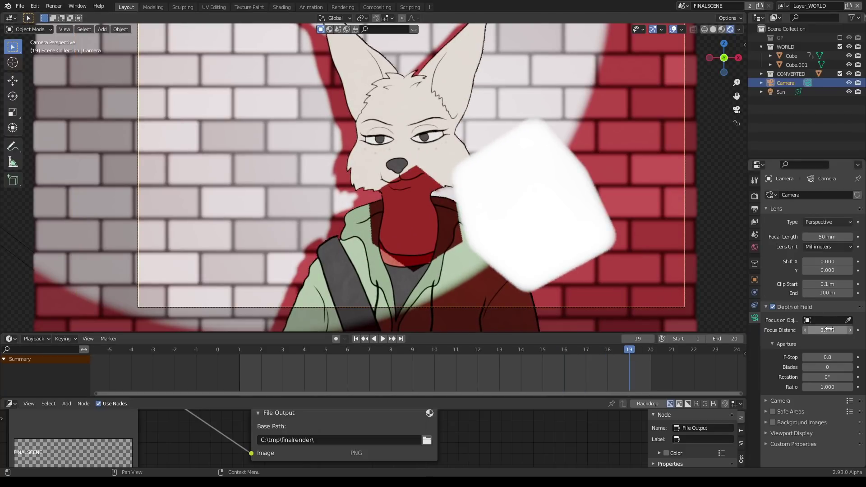
mouse_move(828, 329)
mouse_down()
mouse_move(857, 329)
mouse_move(813, 330)
mouse_move(831, 330)
mouse_up()
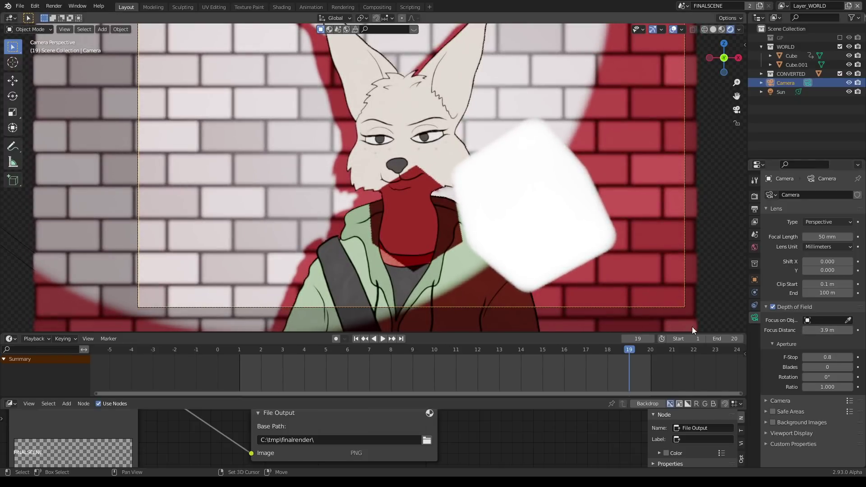
Step: Scrub the animation to frame 18 and select the PNG plane carrying the rendered character
drag(402, 346, 600, 350)
key(space)
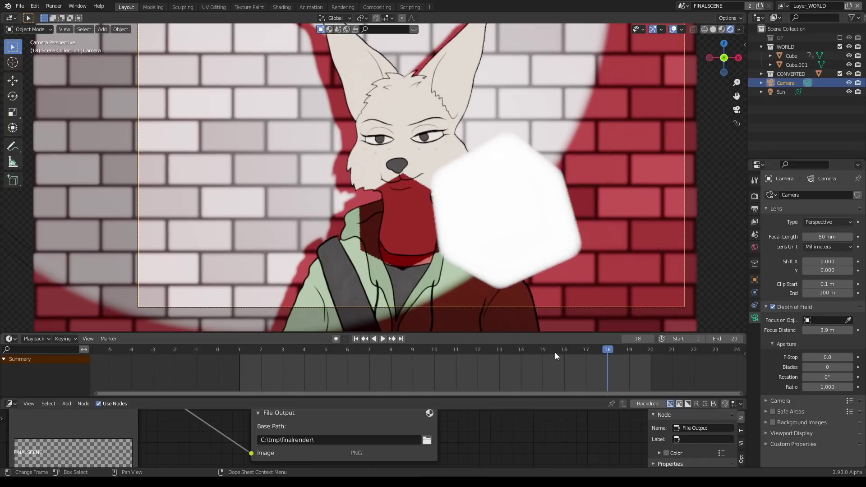
click(415, 215)
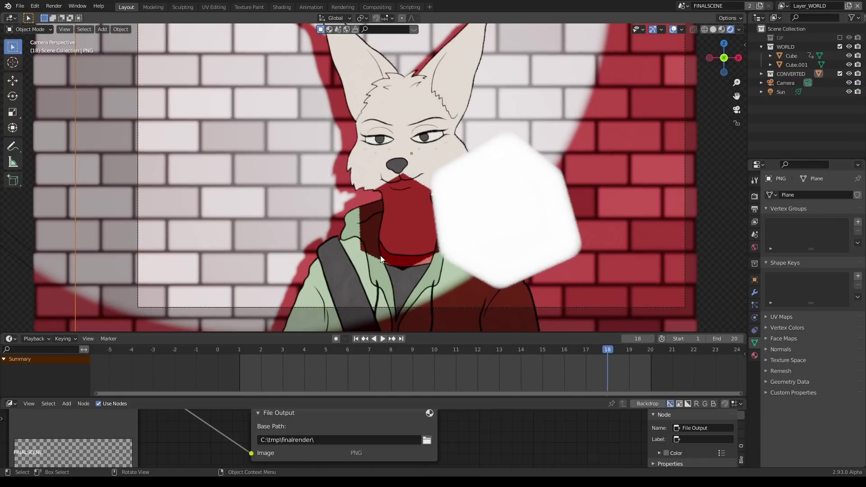
Step: Scale the PNG character plane down to about 0.81 so its outline fits the camera frame
key(s)
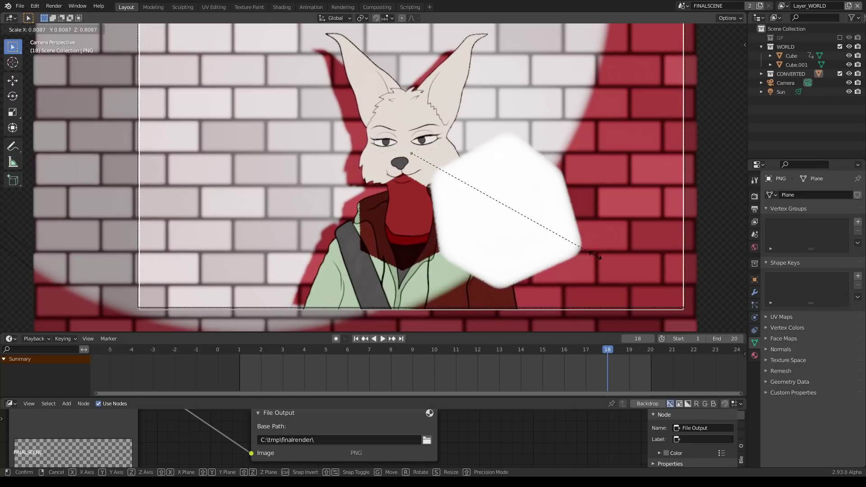
click(599, 260)
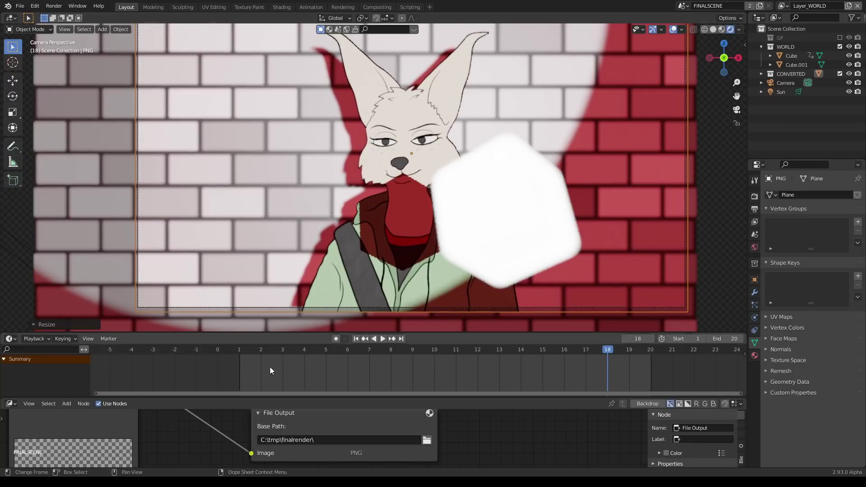
Step: Switch the lower node editor to the Shader Editor and examine the image sequence settings of the plane's Image Texture node
ctrl+scroll(15, 403, down, 3)
scroll(180, 427, down, 5)
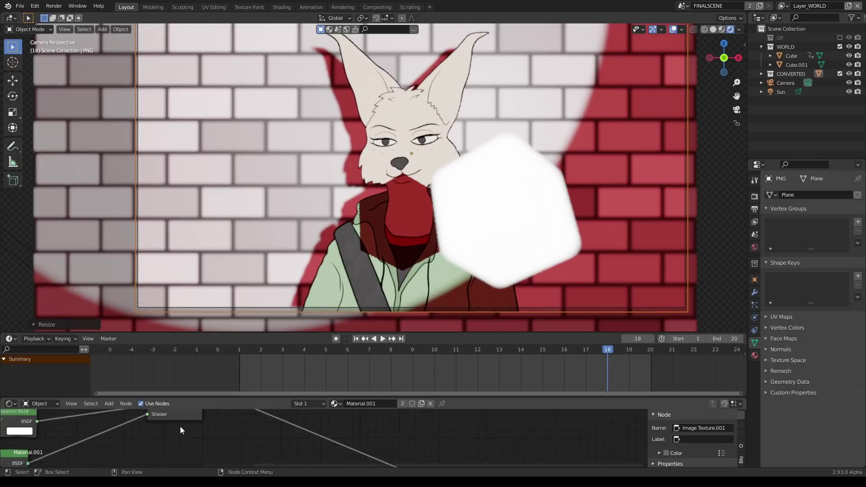
middle_drag(86, 439, 352, 424)
key(ctrl+space)
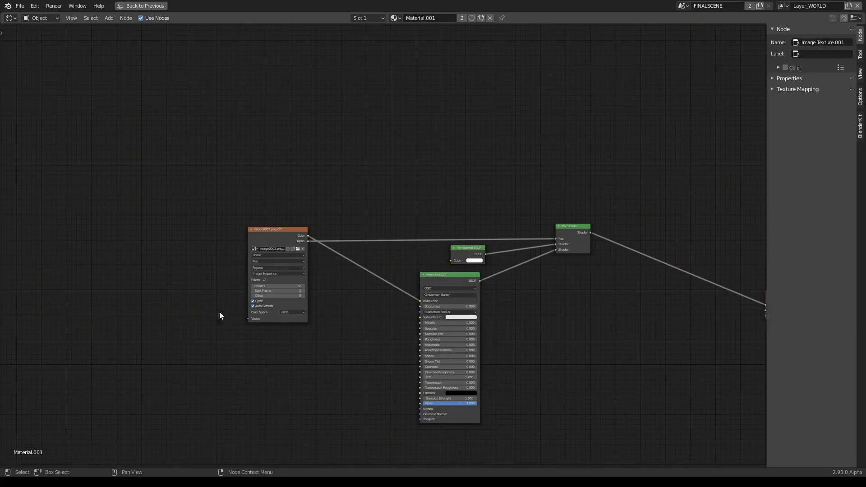
scroll(219, 312, up, 5)
scroll(283, 233, down, 3)
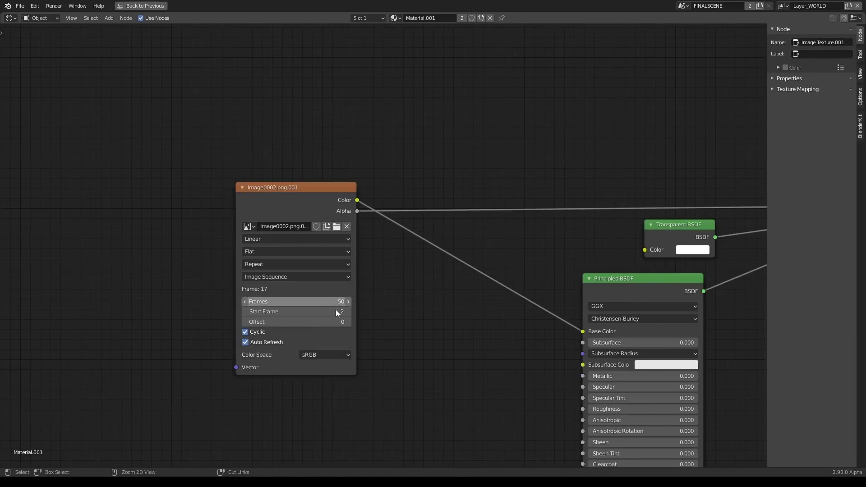
key(ctrl+space)
Step: Change the node editor back to the Compositor, maximize it and inspect the Layer_GP Render Layers node feeding the File Output node
click(10, 403)
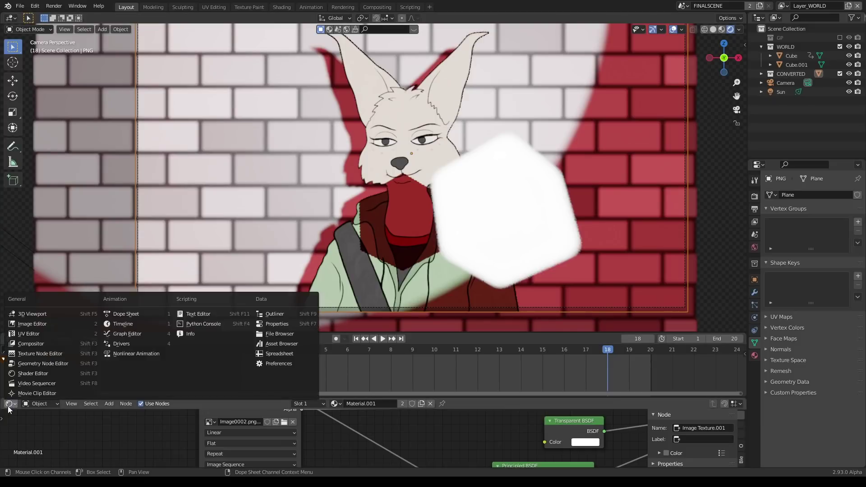
click(31, 352)
key(ctrl+space)
scroll(311, 250, down, 4)
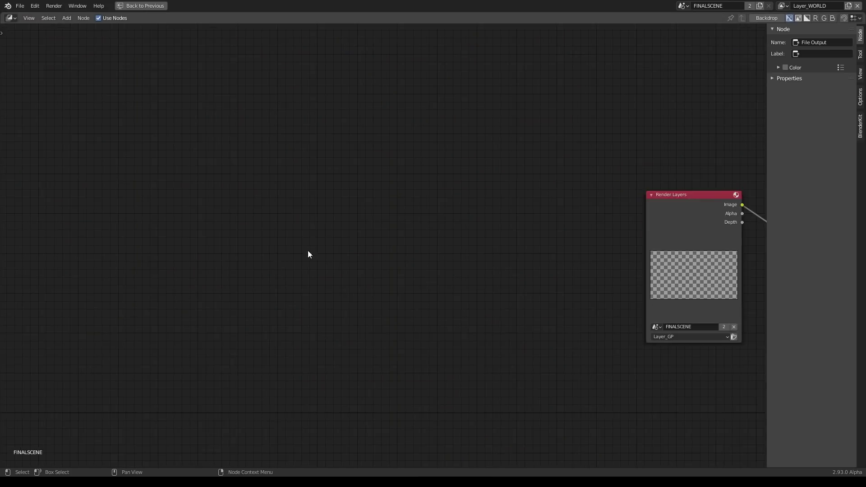
scroll(720, 246, up, 6)
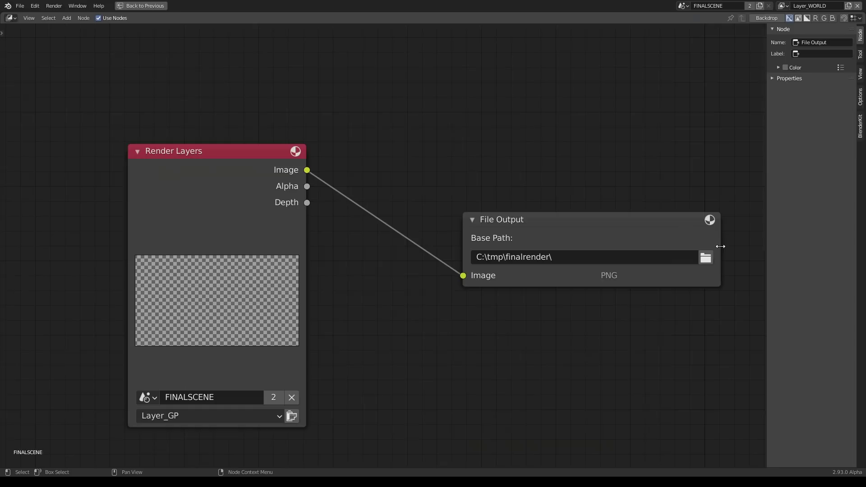
click(225, 199)
middle_drag(413, 340, 334, 236)
scroll(335, 236, down, 3)
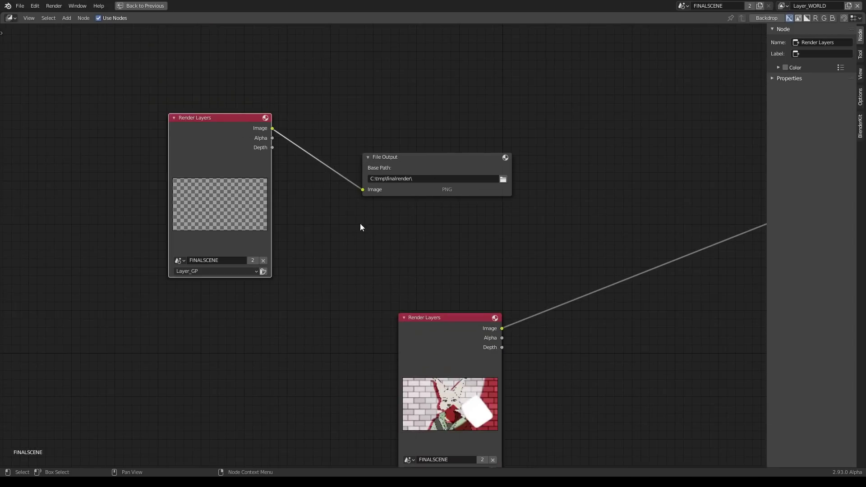
Step: Examine the Layer_WORLD Render Layers node and its link to the Composite node, then restore the normal layout
scroll(360, 227, down, 2)
middle_drag(413, 304, 262, 248)
click(286, 271)
scroll(286, 294, up, 5)
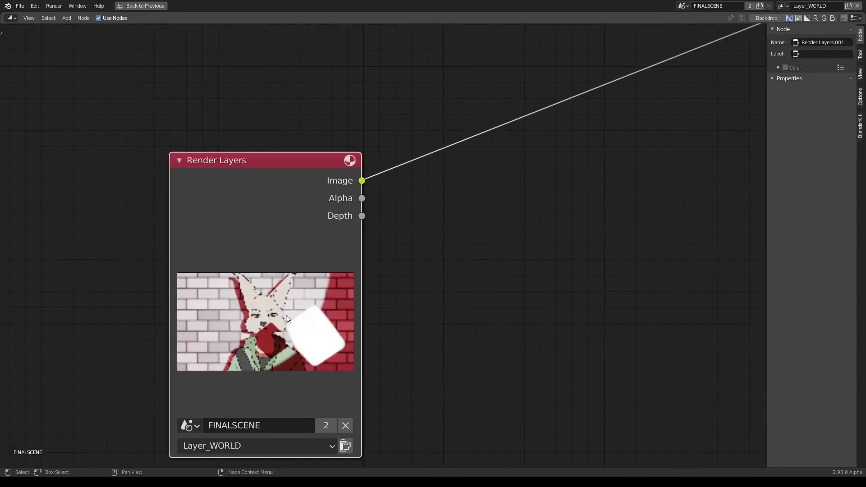
scroll(271, 338, up, 1)
scroll(242, 359, down, 3)
drag(222, 51, 253, 71)
mouse_move(238, 235)
mouse_down()
mouse_move(253, 236)
mouse_move(221, 241)
mouse_up()
middle_drag(356, 187, 365, 219)
drag(232, 294, 247, 282)
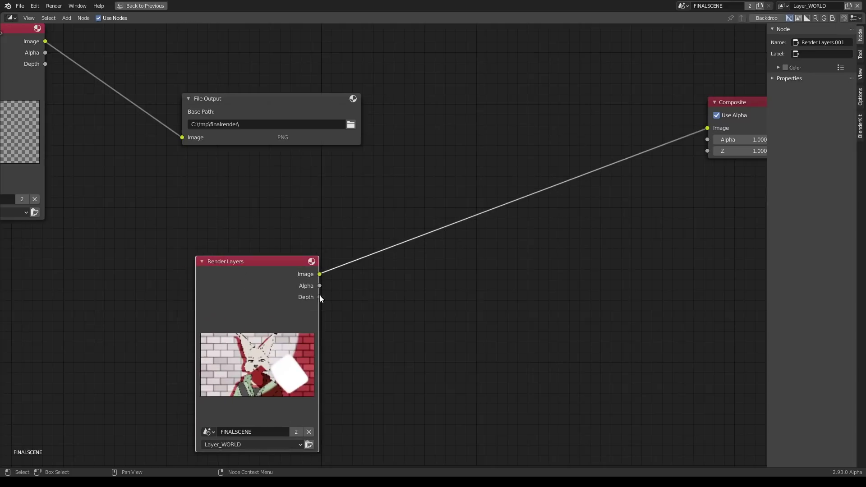
middle_drag(553, 120, 316, 198)
key(ctrl+space)
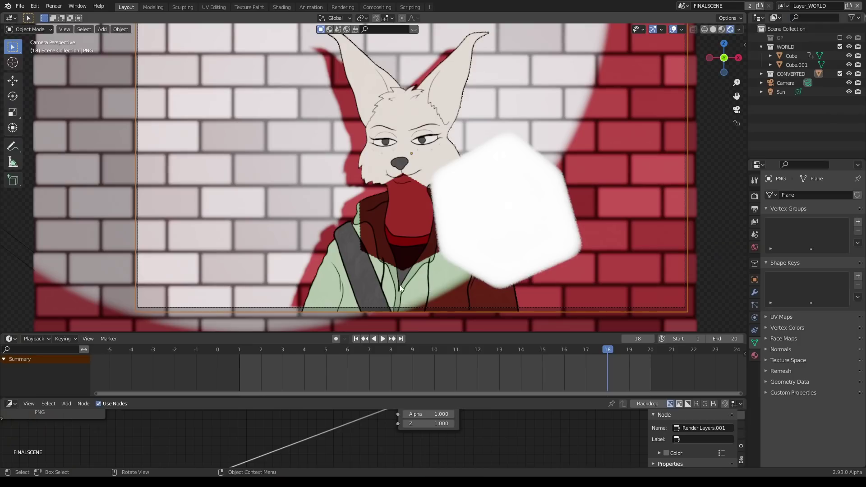
Step: Scrub the character plane's animation to frame 16
drag(321, 353, 564, 350)
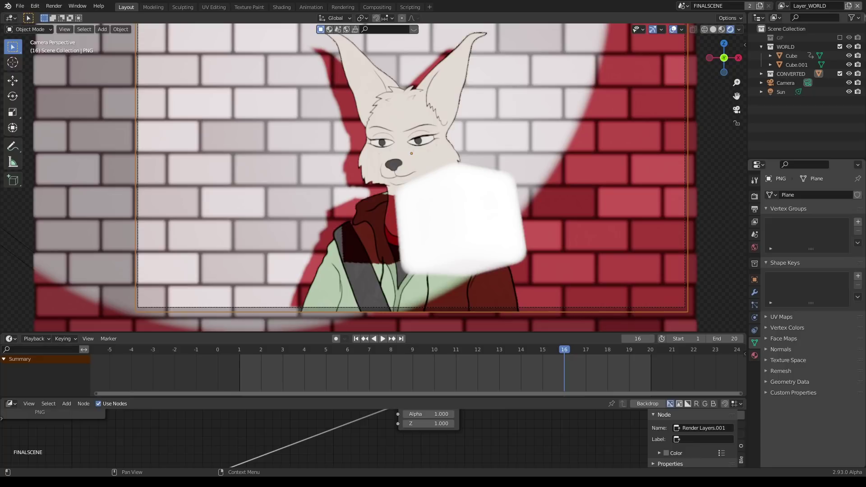
Step: Try rotating the PNG plane freely and about the view axis to see how its cast shadow reacts, cancelling each rotation
key(r)
key(r)
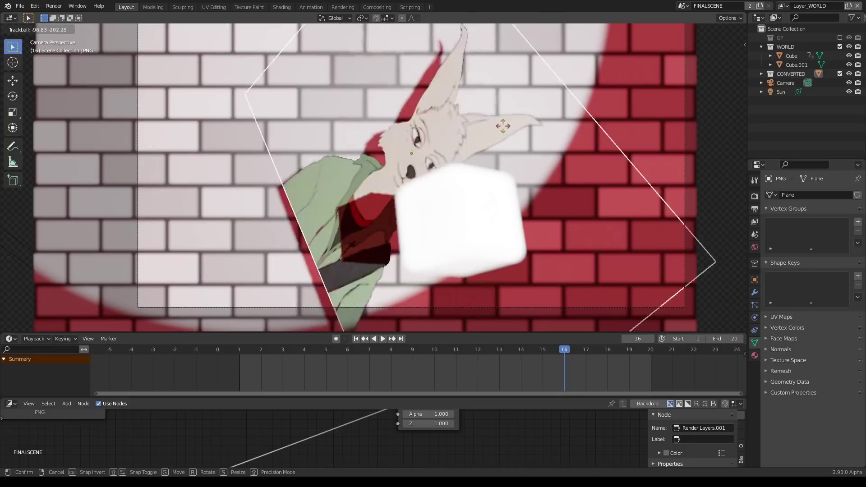
key(Escape)
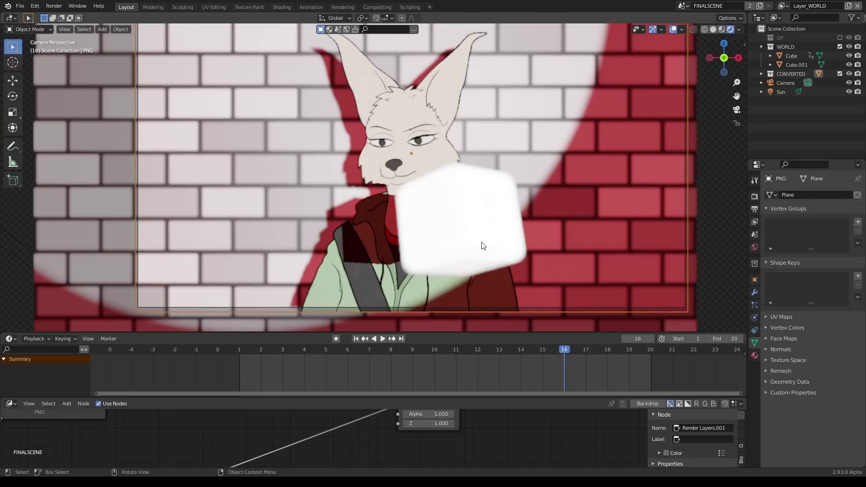
key(r)
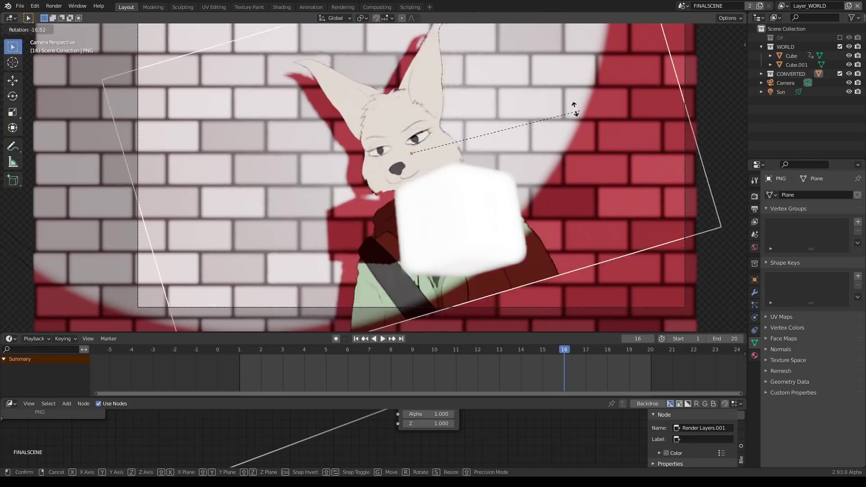
key(r)
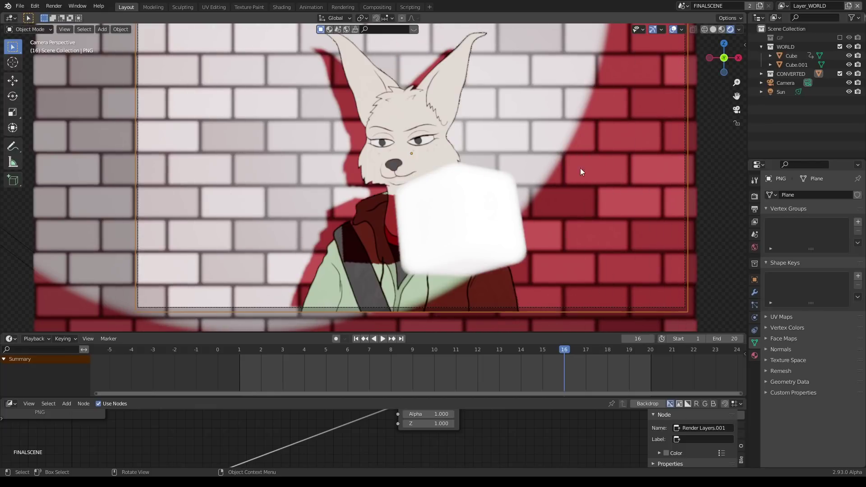
key(r)
key(r)
right_click(544, 177)
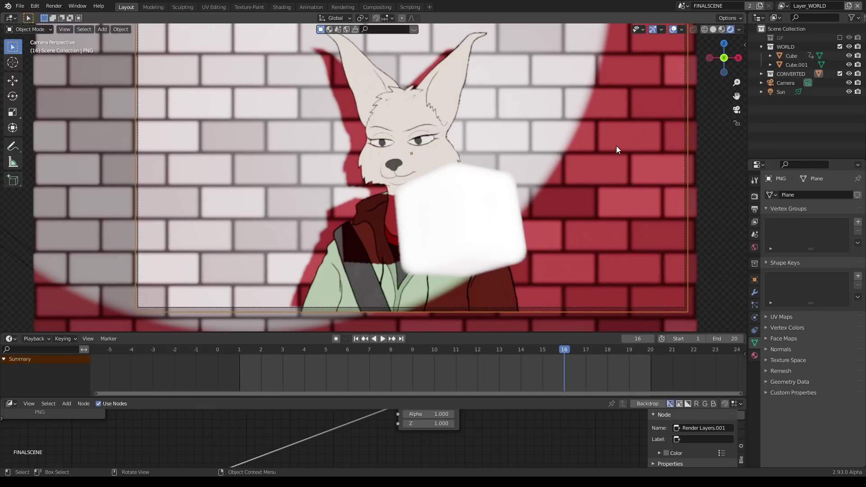